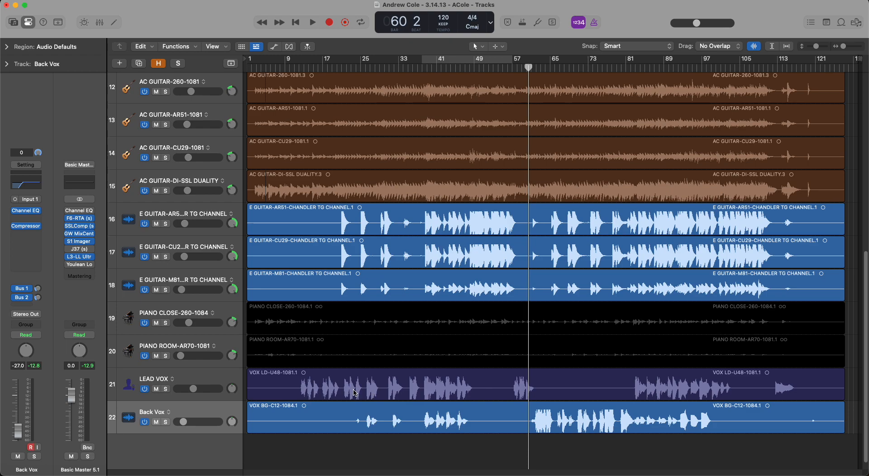
# Show track automation and draw a volume drop on LEAD VOX around bar 30, from -10.6 dB to -20.3 dB.
pyautogui.press('a')
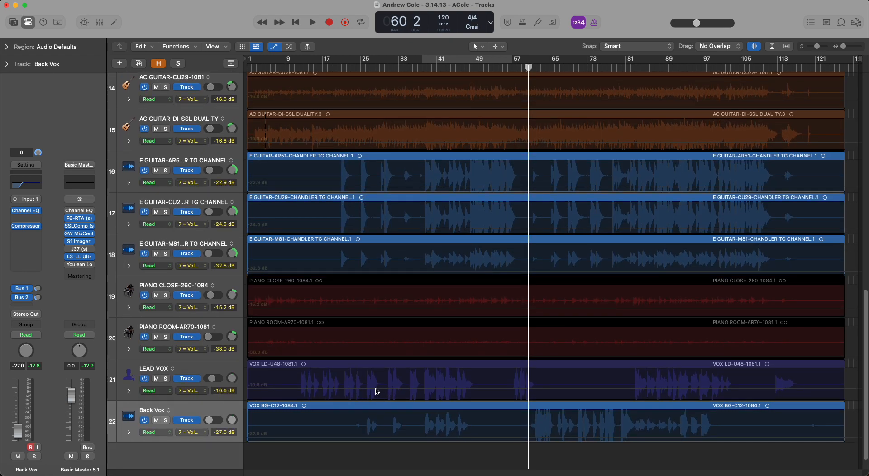
pyautogui.click(383, 388)
pyautogui.moveTo(394, 389); pyautogui.dragTo(406, 392)
# Undo the LEAD VOX volume automation points and hide track automation.
pyautogui.press('super+z')
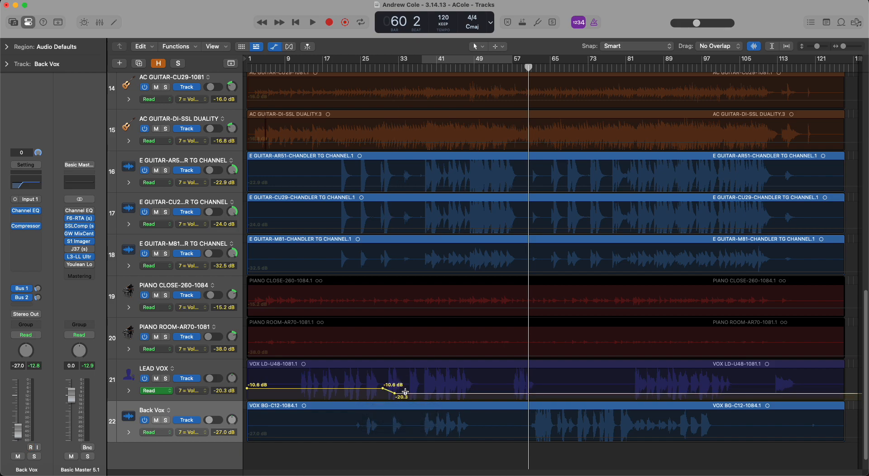
pyautogui.press('super+z')
pyautogui.press('super+z')
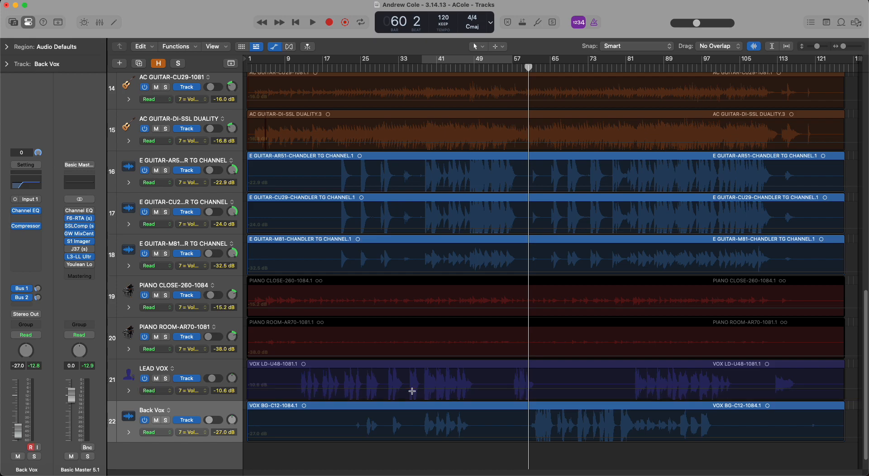
pyautogui.press('a')
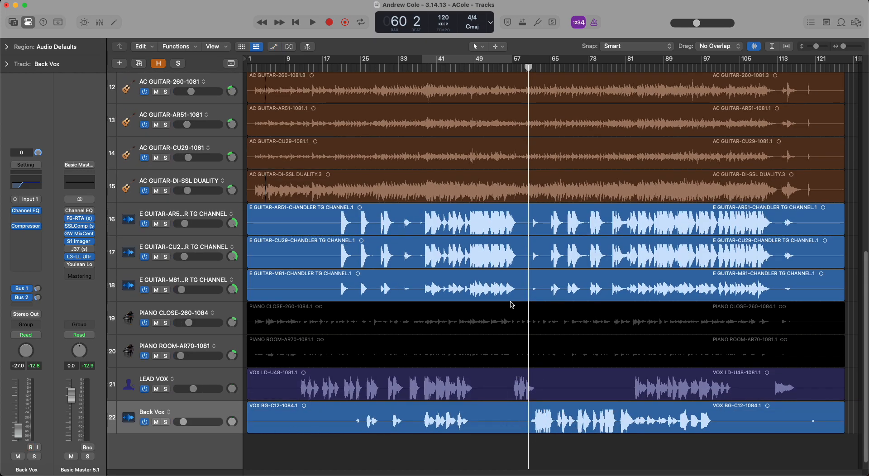
pyautogui.click(386, 390)
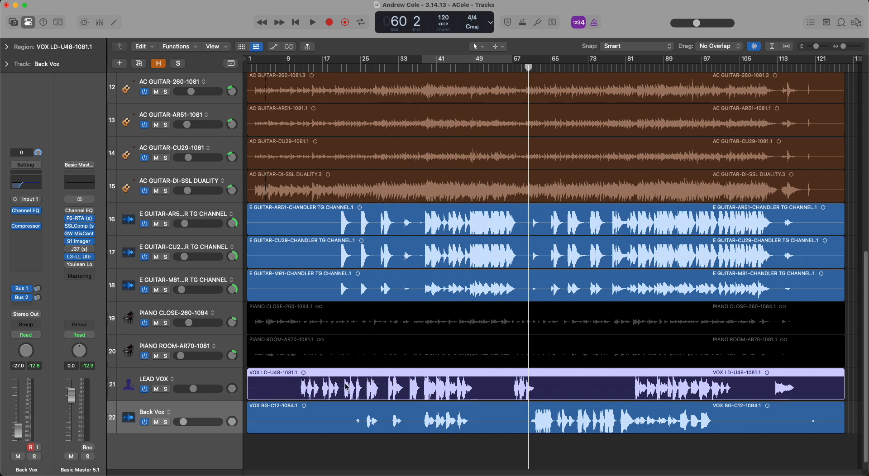
pyautogui.click(356, 416)
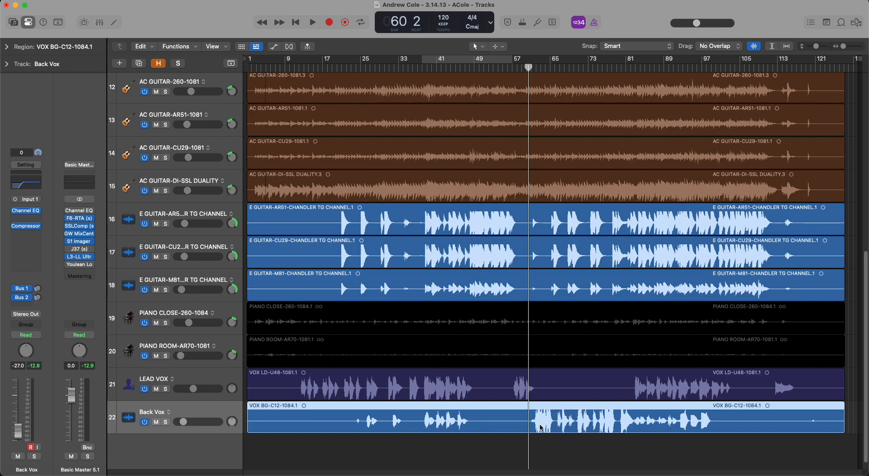
pyautogui.click(558, 441)
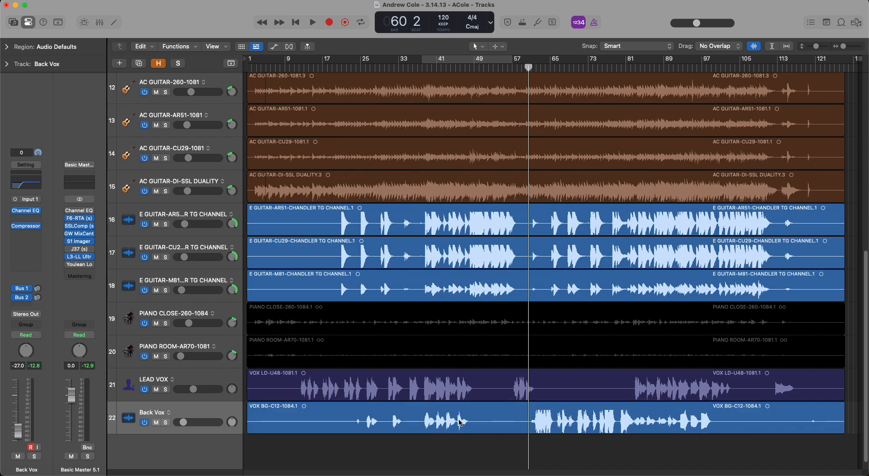
# Split the Back Vox region at bar 61 and at bar 83.
pyautogui.click(556, 422)
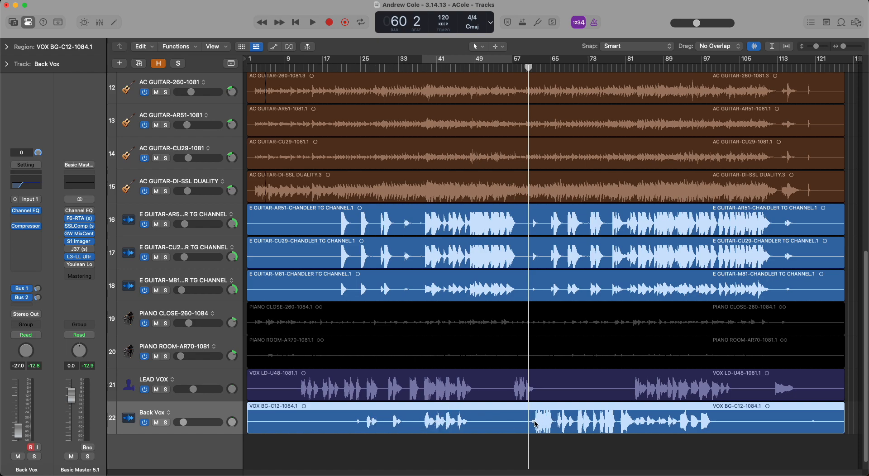
pyautogui.scroll(-1, 496, 328)
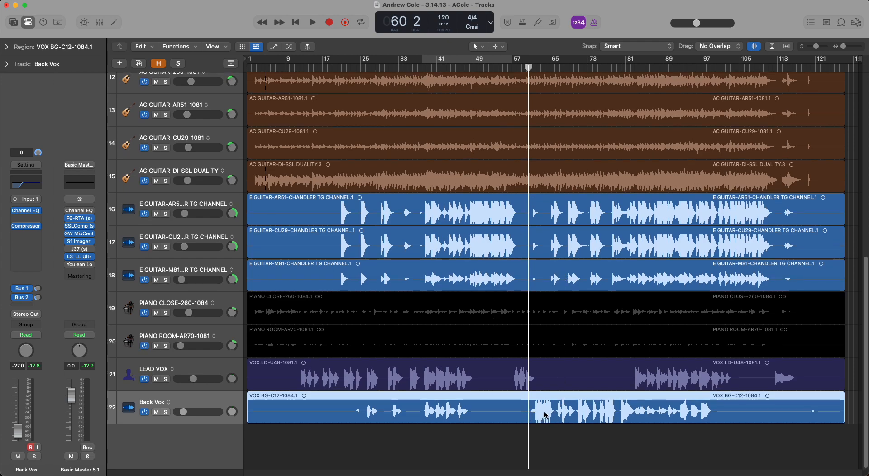
pyautogui.click(530, 67)
pyautogui.press('super+t')
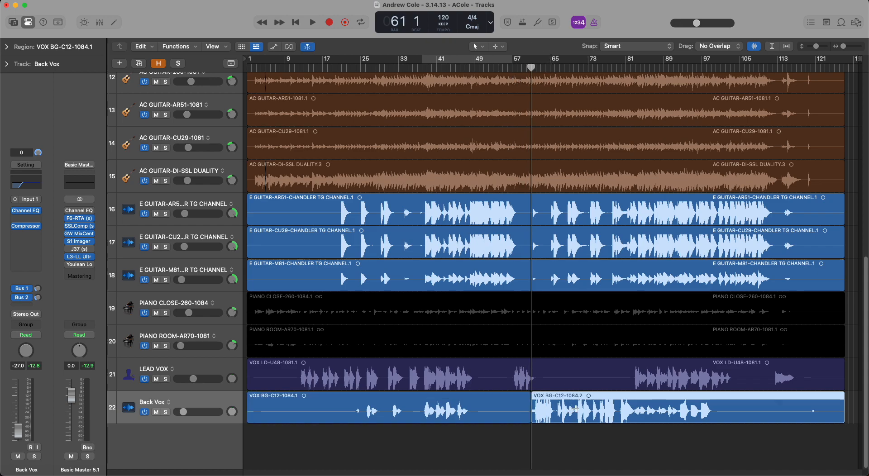
pyautogui.click(635, 67)
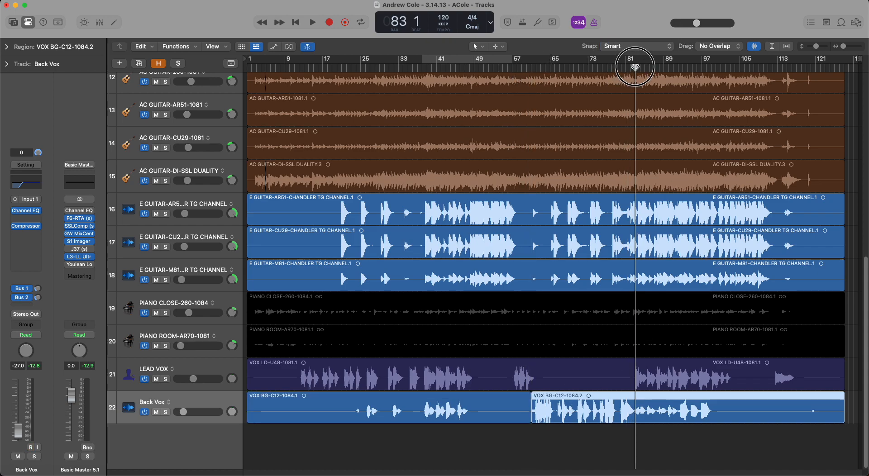
pyautogui.press('super+t')
# Duplicate the Back Vox track and move the middle region, bars 61 to 83, onto the new track.
pyautogui.click(581, 392)
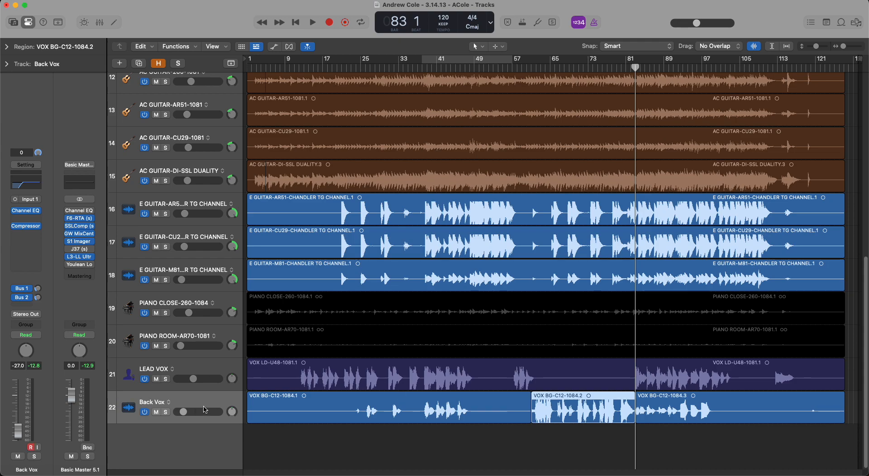
pyautogui.click(203, 410)
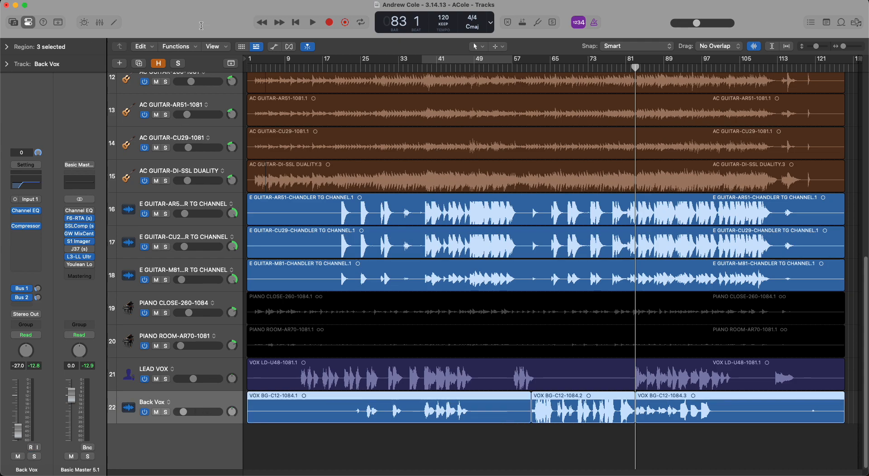
pyautogui.click(140, 63)
pyautogui.moveTo(566, 410); pyautogui.dragTo(570, 440)
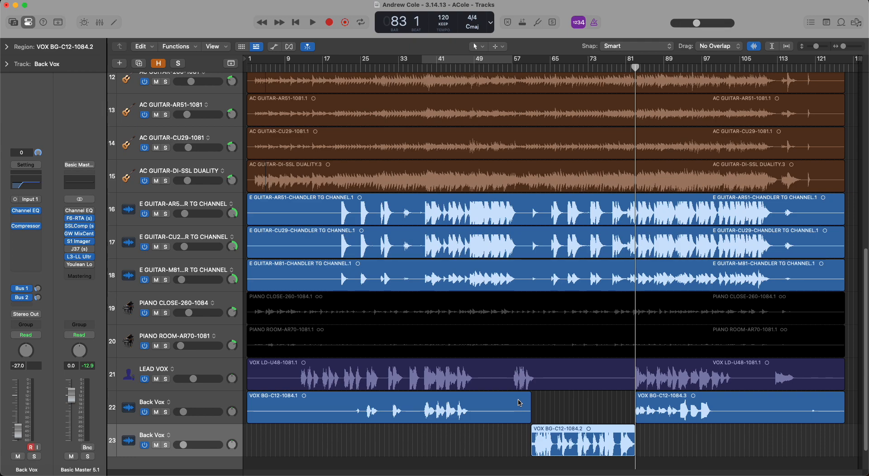
# Undo the region move, the track duplication and both splits so Back Vox is one region again.
pyautogui.press('super+z')
pyautogui.press('super+z')
pyautogui.press('super+z')
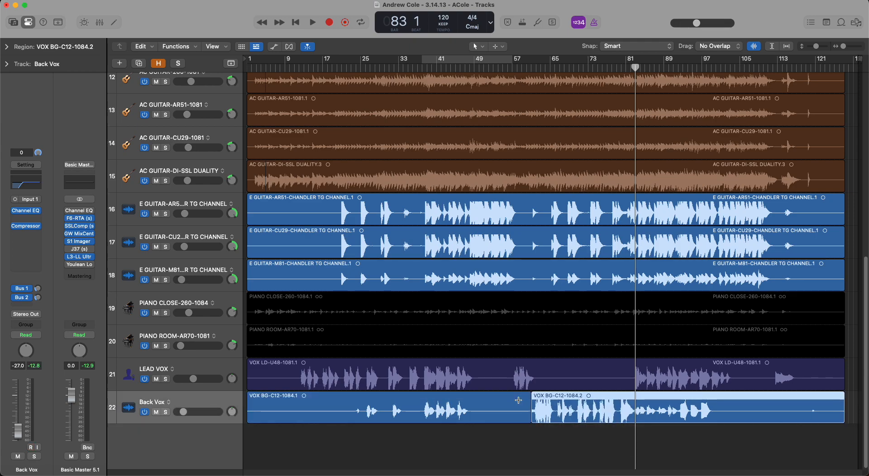
pyautogui.press('super+z')
pyautogui.click(587, 446)
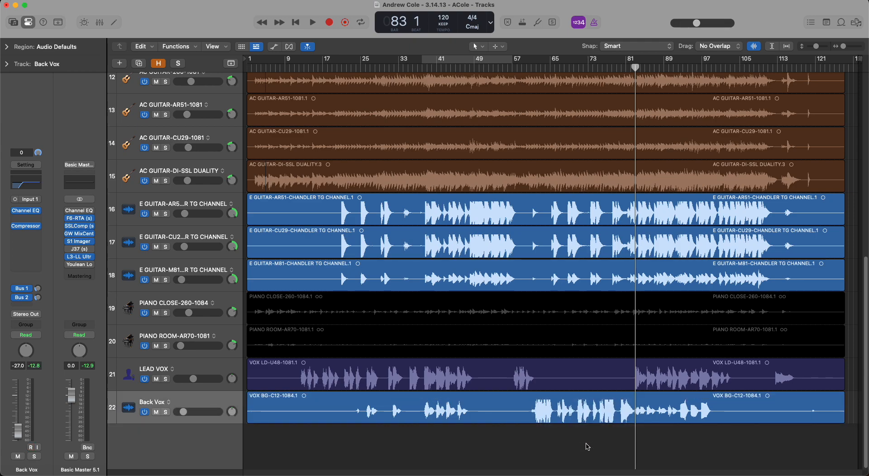
# Place the playhead at bar 61, check that the secondary tool is Marquee, and marquee-select Back Vox from bar 61 to 83.
pyautogui.moveTo(541, 67)
pyautogui.mouseDown()
pyautogui.moveTo(523, 68)
pyautogui.moveTo(532, 67)
pyautogui.mouseUp()
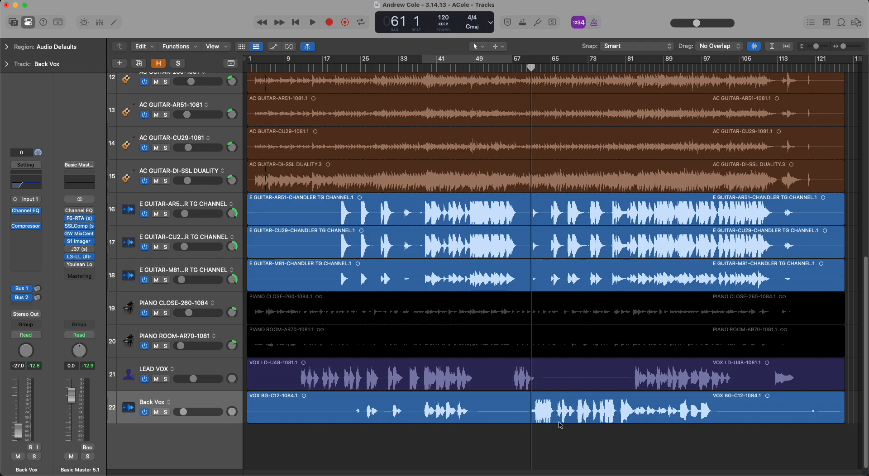
pyautogui.click(499, 46)
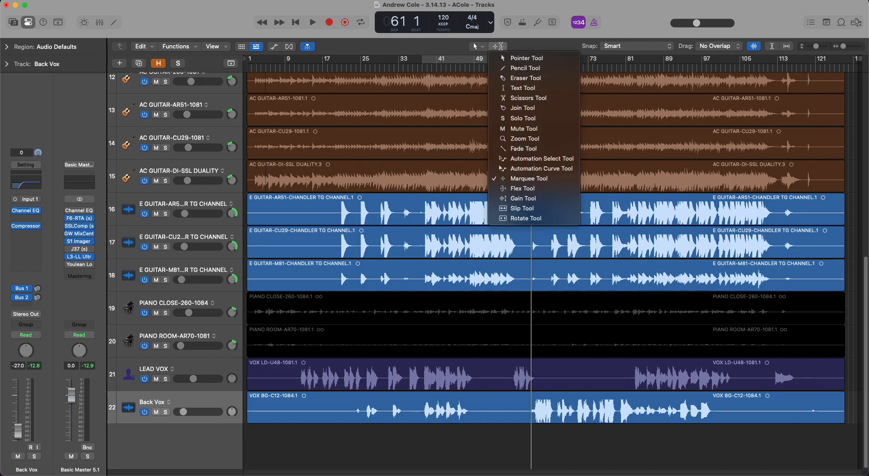
pyautogui.click(501, 45)
pyautogui.click(499, 46)
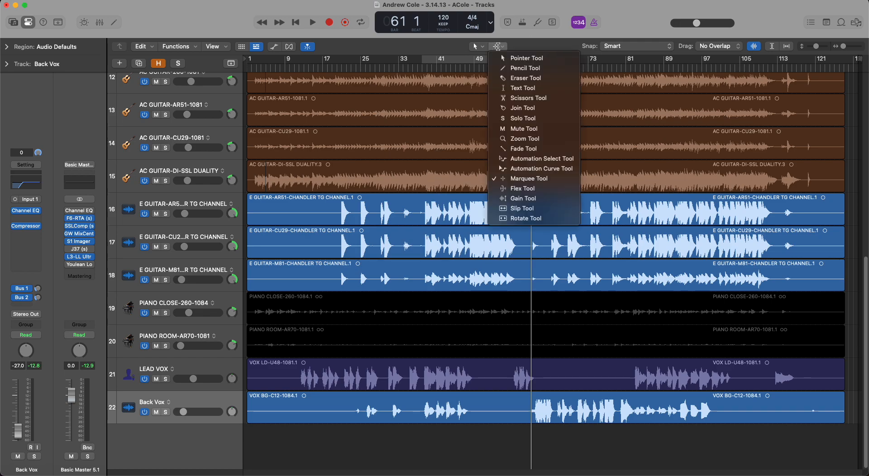
pyautogui.click(546, 44)
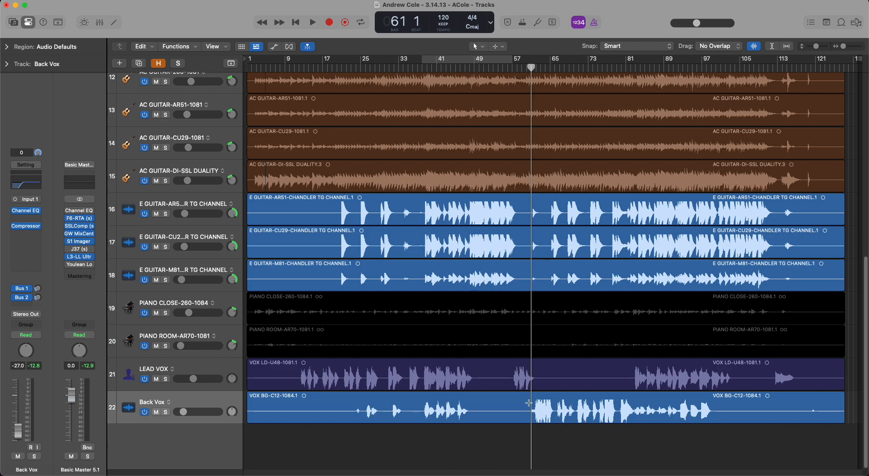
pyautogui.moveTo(532, 404); pyautogui.dragTo(635, 415)
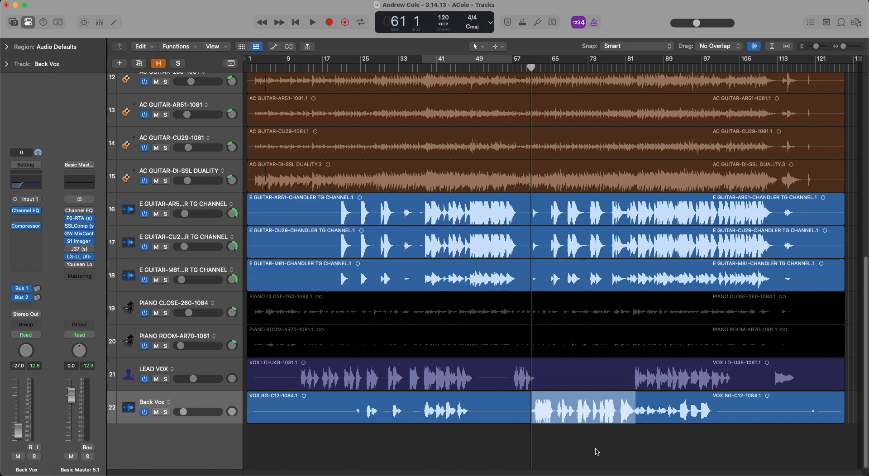
# Raise the gain of the selected Back Vox passage with the Gain Tool.
pyautogui.press('t')
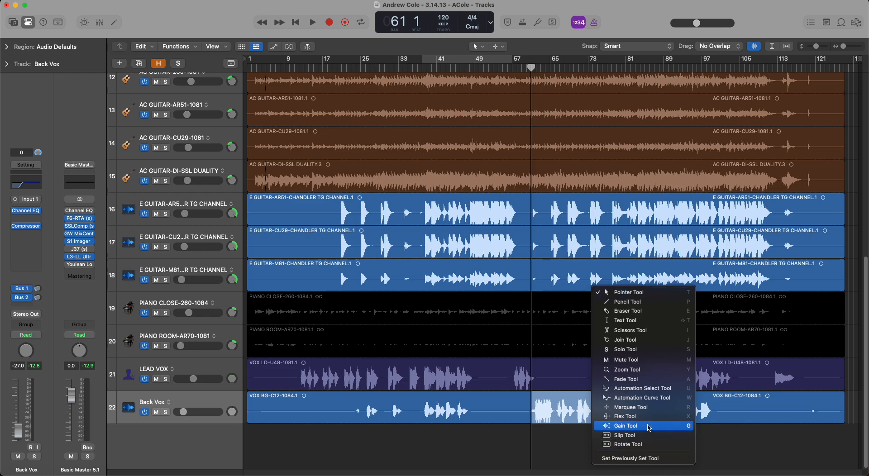
pyautogui.click(544, 451)
pyautogui.press('t')
pyautogui.press('v')
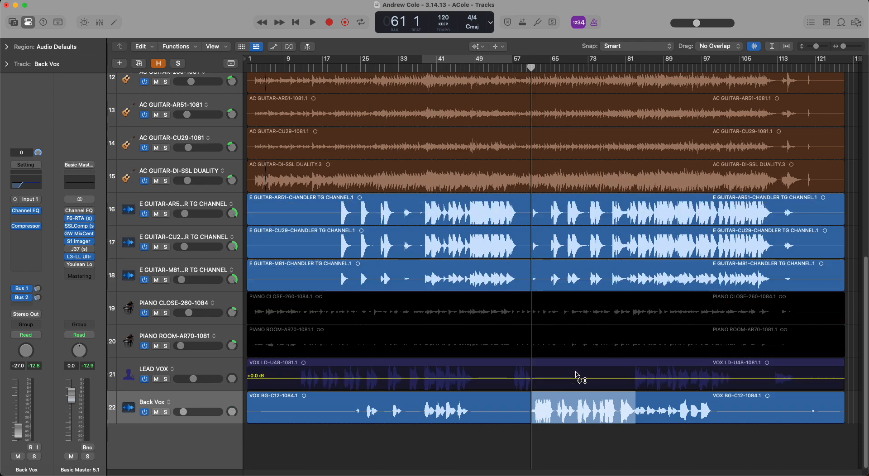
pyautogui.moveTo(579, 413); pyautogui.dragTo(594, 388)
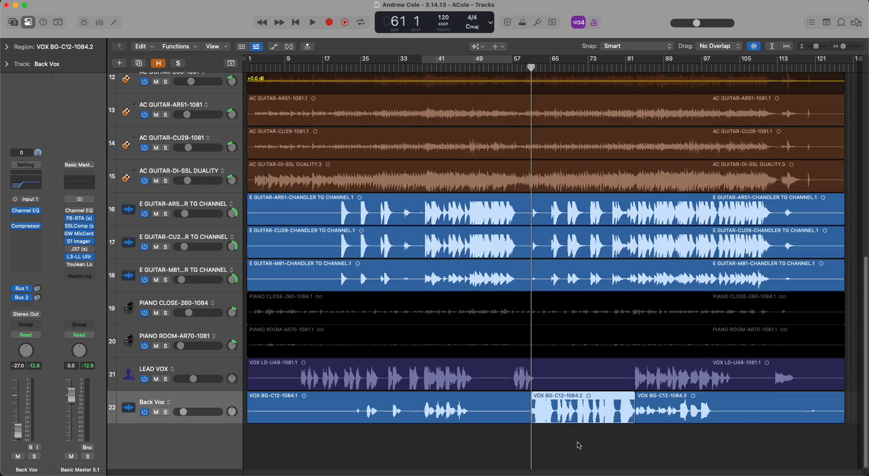
# Return to the Pointer Tool and undo the gain boost on the Back Vox passage.
pyautogui.press('t')
pyautogui.press('t')
pyautogui.press('super+z')
pyautogui.press('super+z')
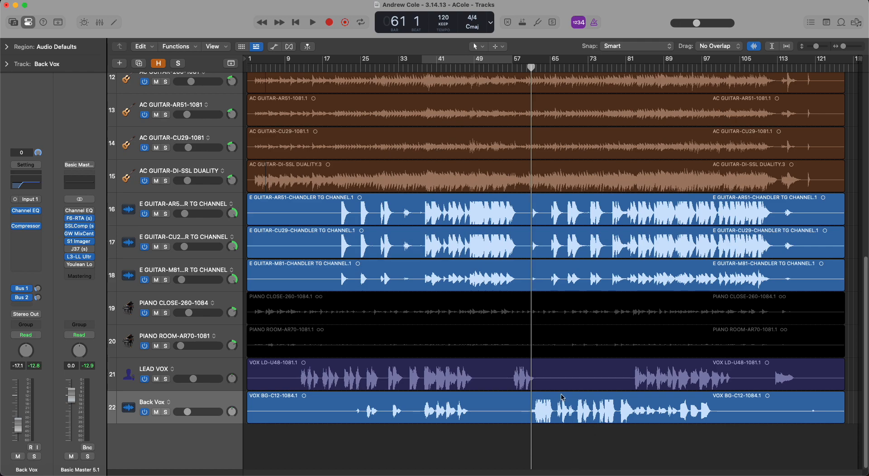
# Marquee-select Back Vox from bar 61 to 83, boost its gain with the Gain Tool, and undo the boost.
pyautogui.moveTo(533, 409); pyautogui.dragTo(598, 362)
pyautogui.press('t')
pyautogui.press('v')
pyautogui.press('t')
pyautogui.press('t')
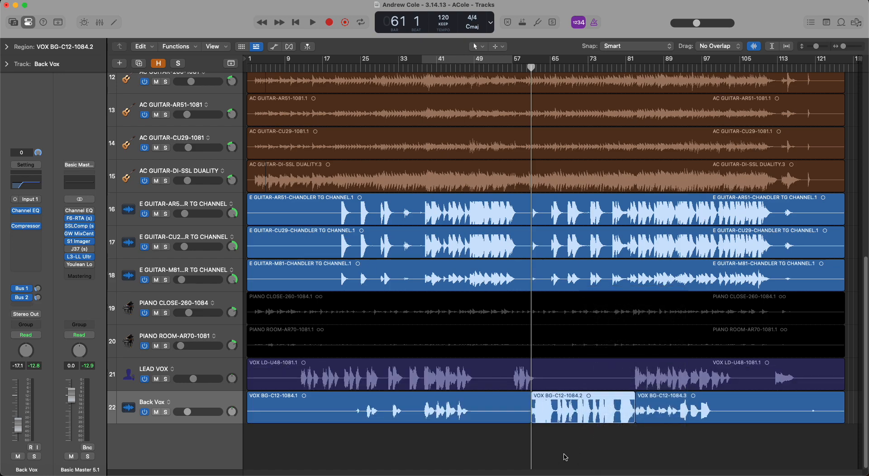
pyautogui.press('super+z')
pyautogui.press('super+z')
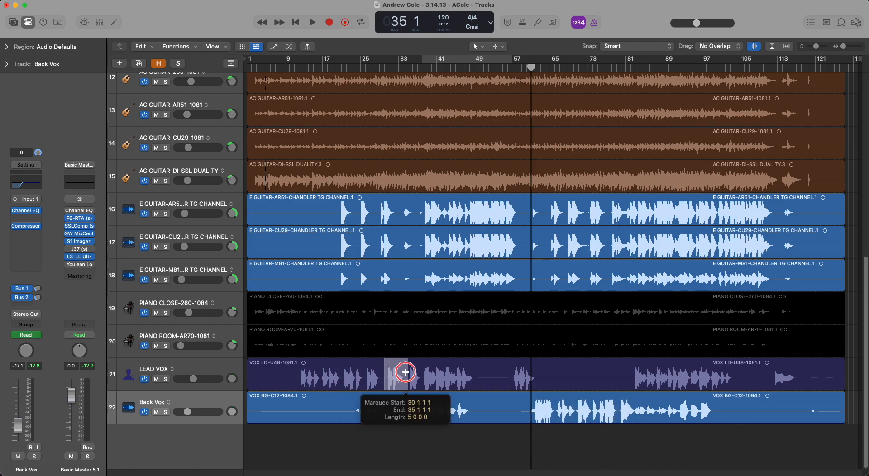
# Try raising the gain of the marquee-selected LEAD VOX passage from bar 30 to 35 with the Gain Tool.
pyautogui.press('t')
pyautogui.press('g')
pyautogui.moveTo(399, 373); pyautogui.dragTo(402, 343)
pyautogui.press('t')
pyautogui.press('t')
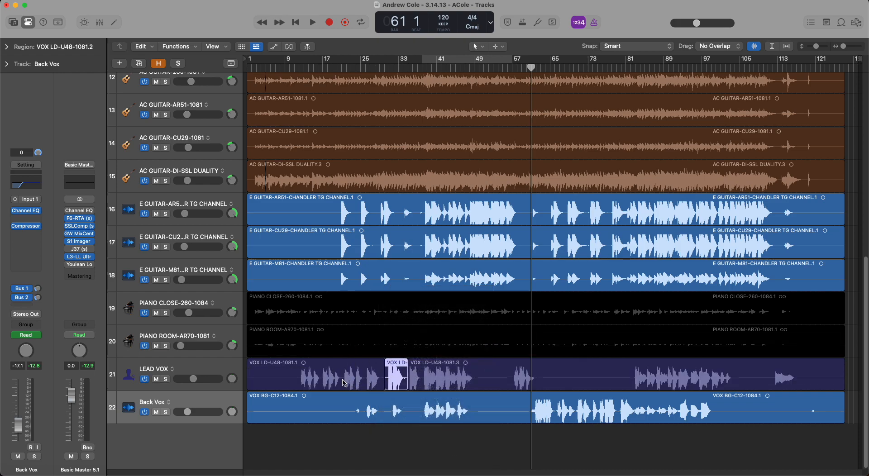
pyautogui.press('super+z')
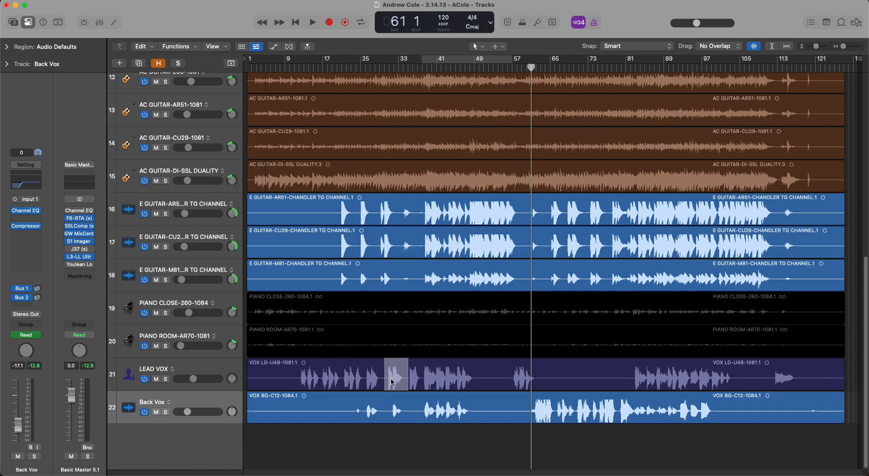
# Marquee-select three short LEAD VOX phrases, around bars 12, 26 and 38, and raise the gain of each with the Gain Tool.
pyautogui.moveTo(311, 371); pyautogui.dragTo(310, 348)
pyautogui.press('t')
pyautogui.press('c')
pyautogui.moveTo(365, 375); pyautogui.dragTo(376, 341)
pyautogui.click(374, 377)
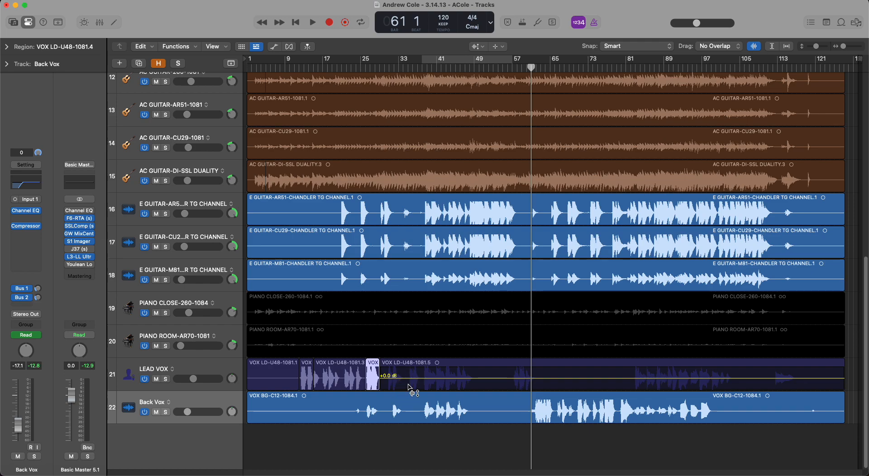
pyautogui.moveTo(424, 376); pyautogui.dragTo(434, 348)
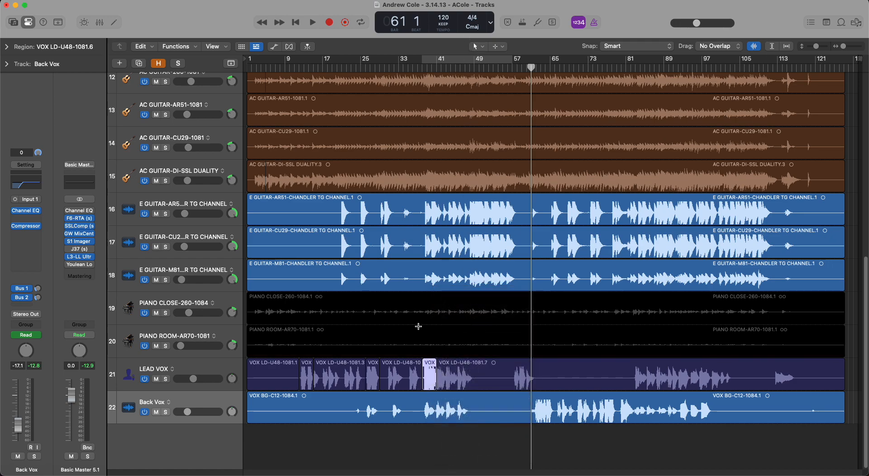
# Undo the gain changes on the LEAD VOX phrases and clear the marquee selection.
pyautogui.press('super+z')
pyautogui.press('super+z')
pyautogui.press('super+z')
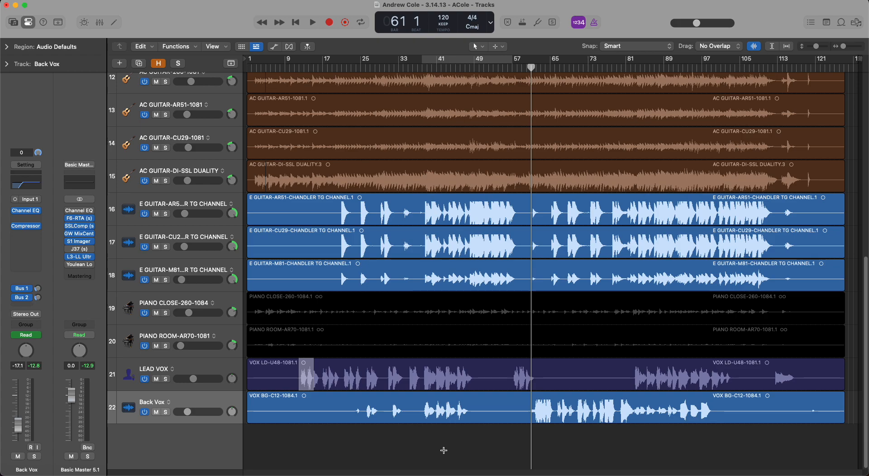
pyautogui.click(440, 449)
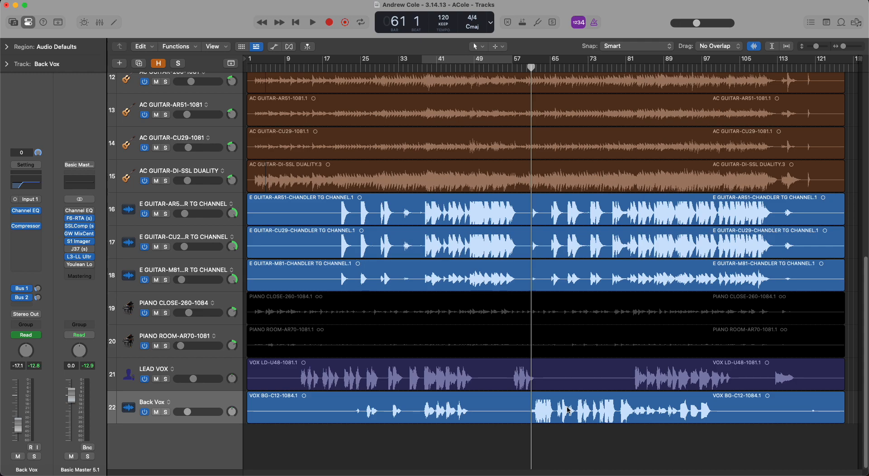
# Zoom in on the Back Vox waveform between bars 61 and 83.
pyautogui.moveTo(532, 414); pyautogui.dragTo(636, 413)
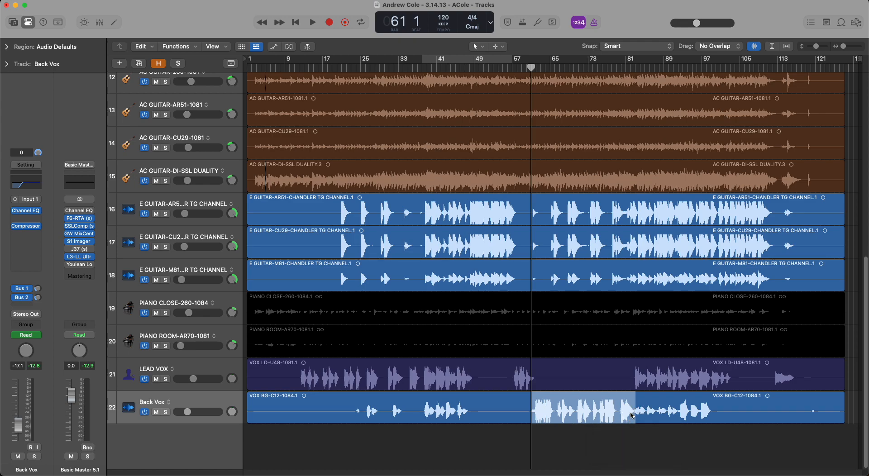
pyautogui.click(619, 435)
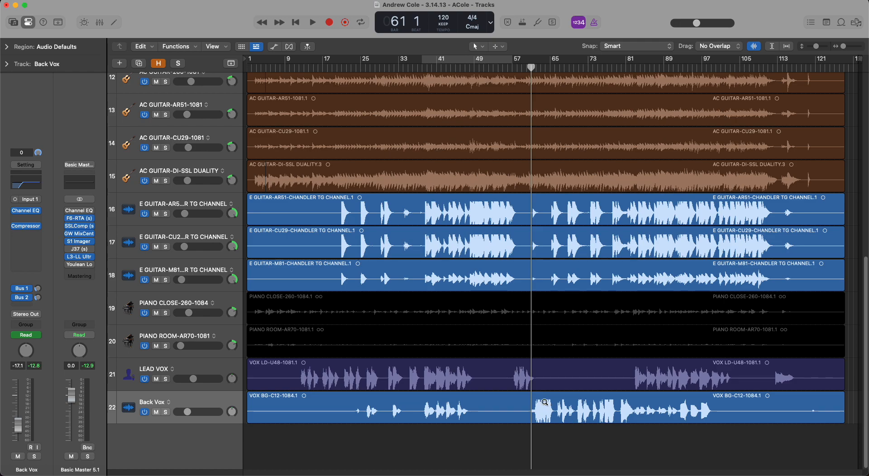
pyautogui.moveTo(530, 393); pyautogui.dragTo(579, 422)
pyautogui.moveTo(618, 422); pyautogui.dragTo(639, 423)
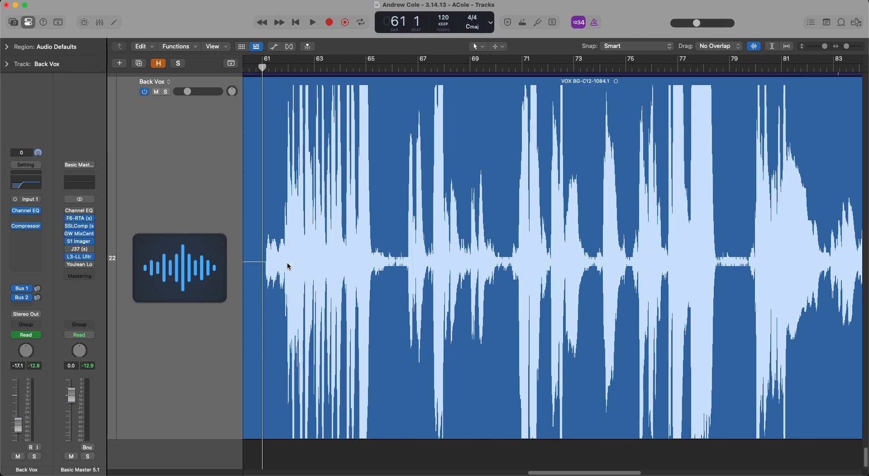
# Try raising the gain of the Back Vox passage from bar 61 to late bar 82 using a marquee selection and the Gain Tool.
pyautogui.moveTo(265, 248); pyautogui.dragTo(797, 239)
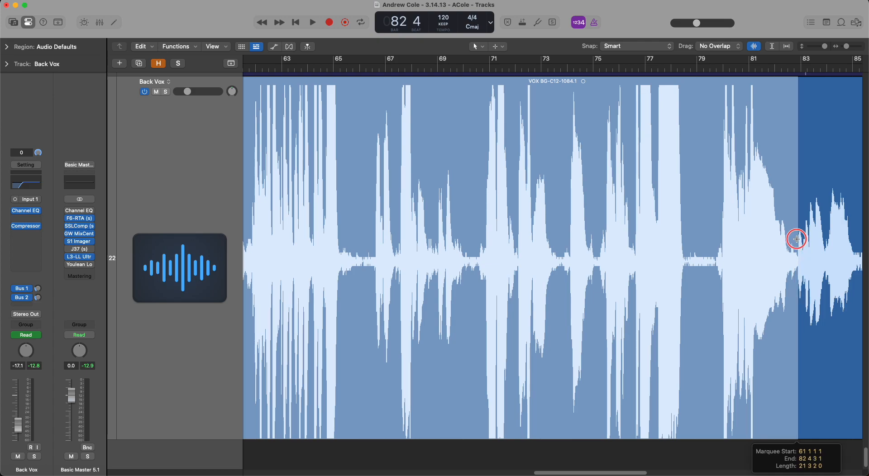
pyautogui.moveTo(797, 238); pyautogui.dragTo(796, 239)
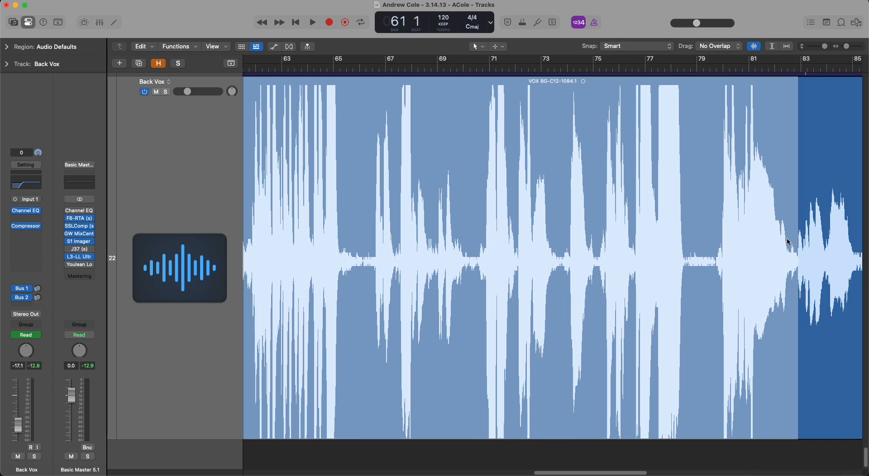
pyautogui.click(504, 248)
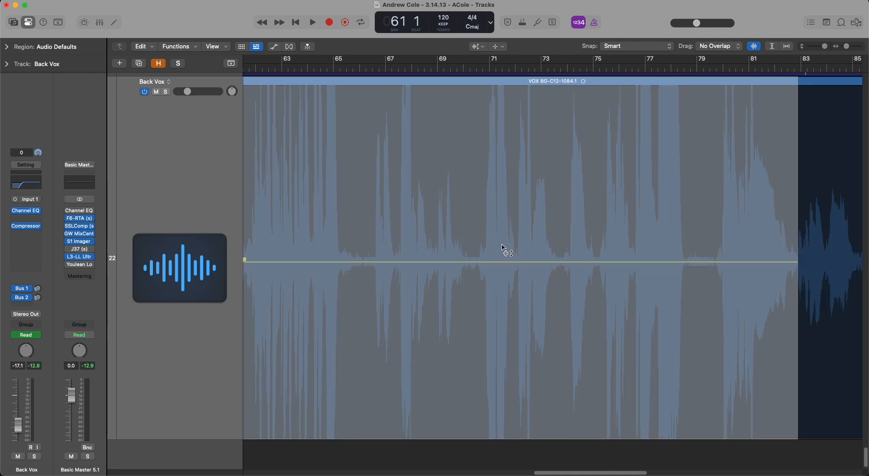
pyautogui.moveTo(508, 222)
pyautogui.mouseDown()
pyautogui.moveTo(512, 247)
pyautogui.moveTo(513, 228)
pyautogui.moveTo(502, 222)
pyautogui.mouseUp()
pyautogui.hscroll(-4, 513, 229)
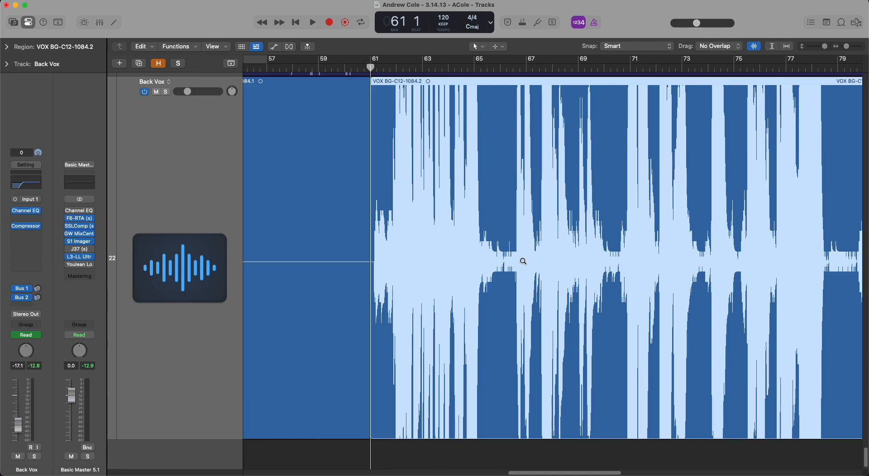
pyautogui.keyDown('ctrl'); pyautogui.keyDown('alt'); pyautogui.click(500, 297); pyautogui.keyUp('alt'); pyautogui.keyUp('ctrl')
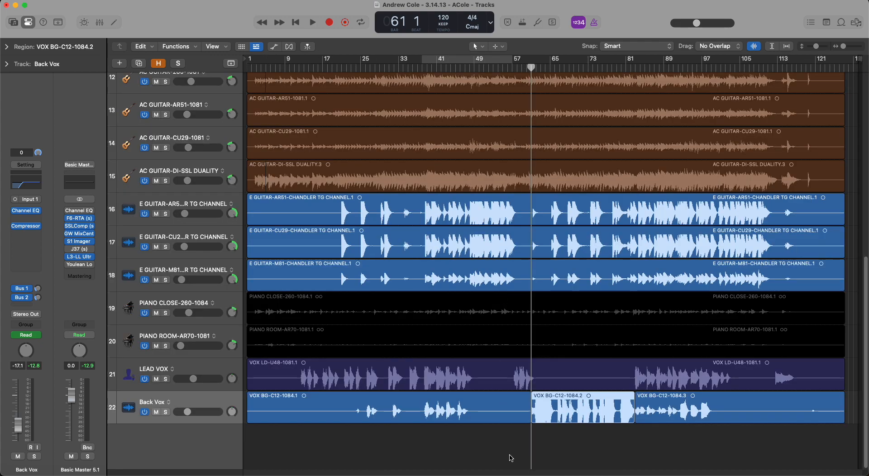
# Undo the Back Vox gain change and move the playhead to bar 28.
pyautogui.press('super+z')
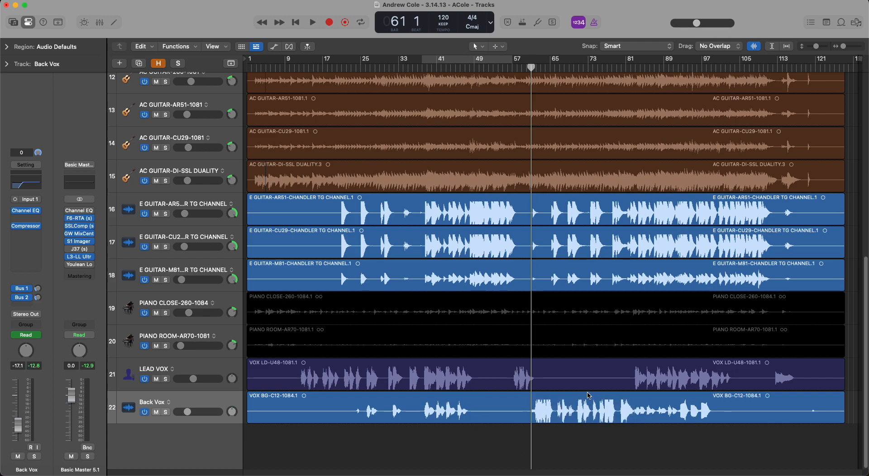
pyautogui.click(375, 68)
pyautogui.moveTo(507, 372); pyautogui.dragTo(536, 375)
pyautogui.click(504, 463)
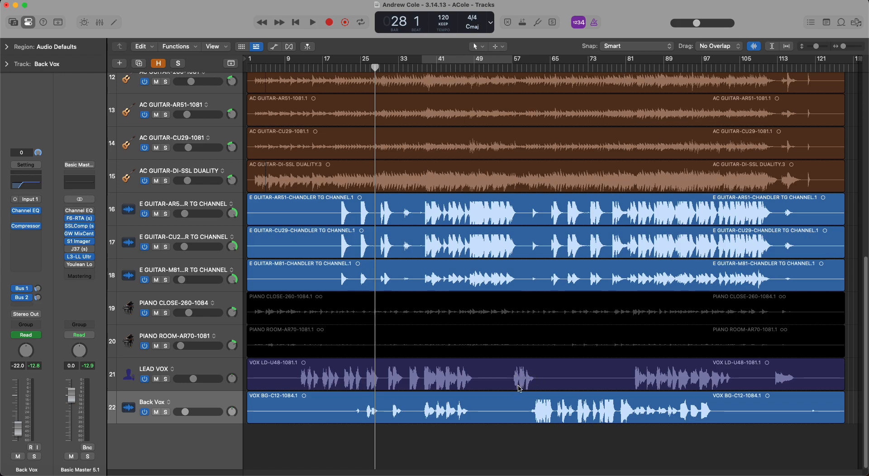
# Marquee-select the LEAD VOX phrase from bar 60 to just past 61 3 and raise its gain with the Gain Tool.
pyautogui.moveTo(511, 366); pyautogui.dragTo(554, 385)
pyautogui.moveTo(469, 129); pyautogui.dragTo(626, 423)
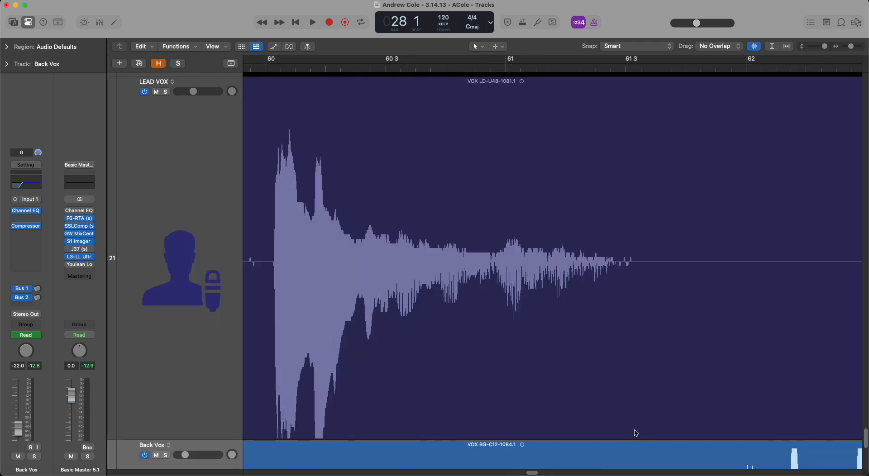
pyautogui.moveTo(268, 253); pyautogui.dragTo(641, 306)
pyautogui.press('t')
pyautogui.press('v')
pyautogui.moveTo(465, 250); pyautogui.dragTo(470, 220)
pyautogui.press('t')
pyautogui.press('t')
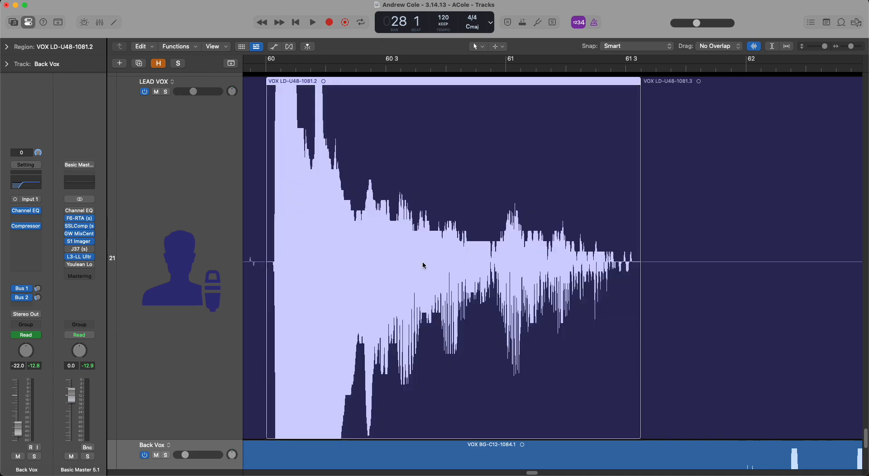
# Return to the full arrangement to compare the boosted LEAD VOX phrase with its surroundings, leaving no region selected.
pyautogui.keyDown('ctrl'); pyautogui.keyDown('alt'); pyautogui.click(411, 278); pyautogui.keyUp('alt'); pyautogui.keyUp('ctrl')
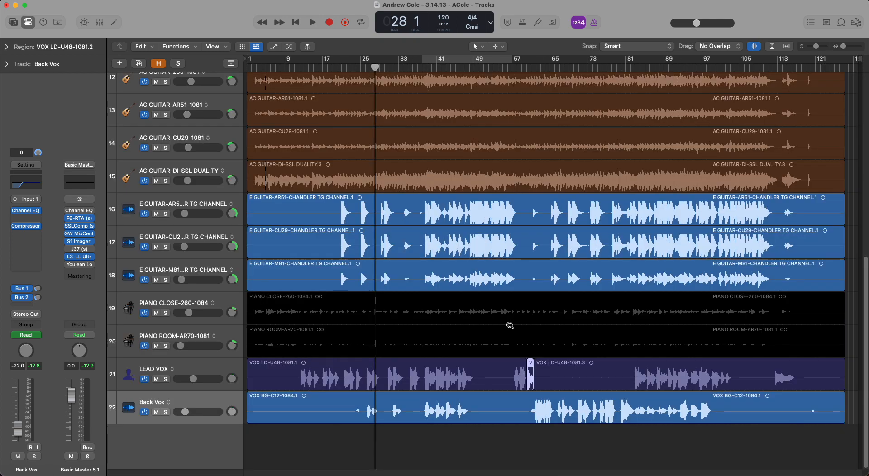
pyautogui.keyDown('ctrl'); pyautogui.keyDown('alt'); pyautogui.click(507, 326); pyautogui.keyUp('alt'); pyautogui.keyUp('ctrl')
pyautogui.click(513, 451)
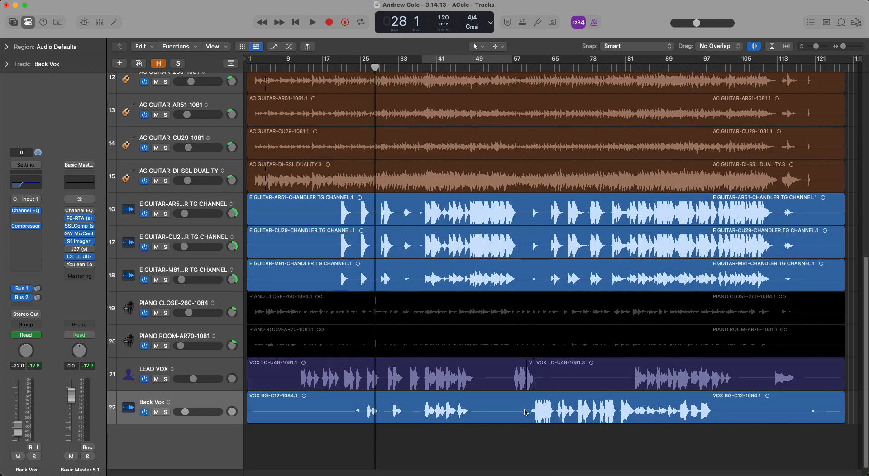
pyautogui.click(529, 382)
pyautogui.moveTo(439, 470)
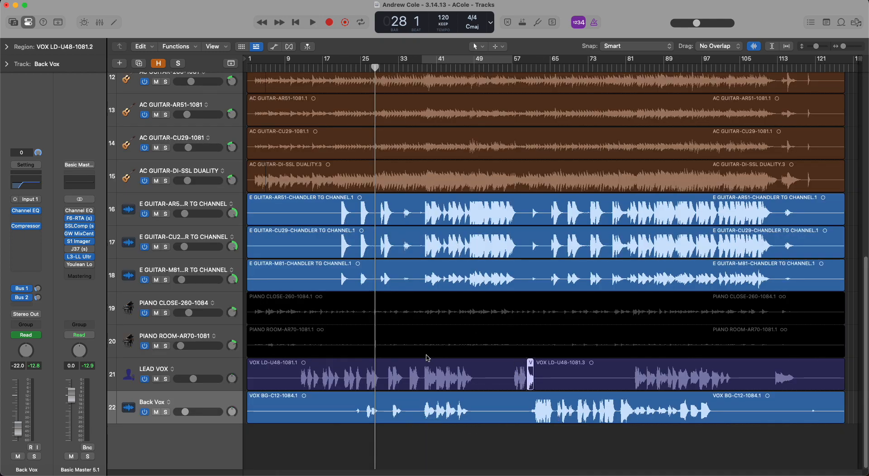
pyautogui.click(534, 442)
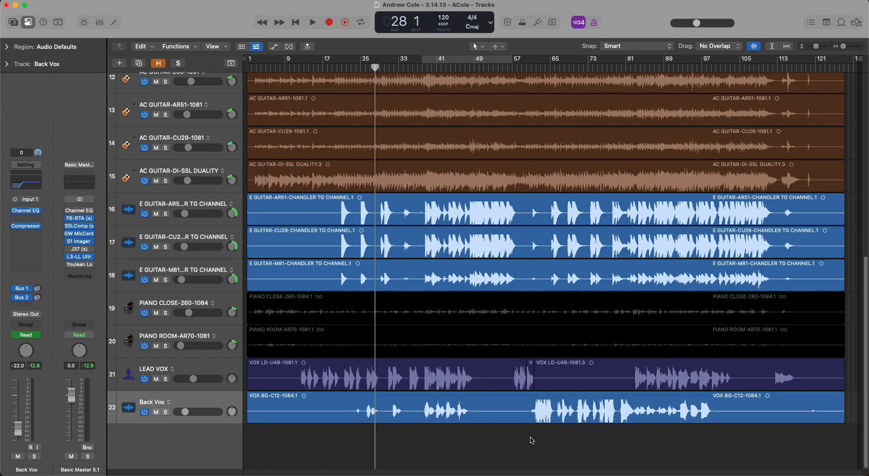